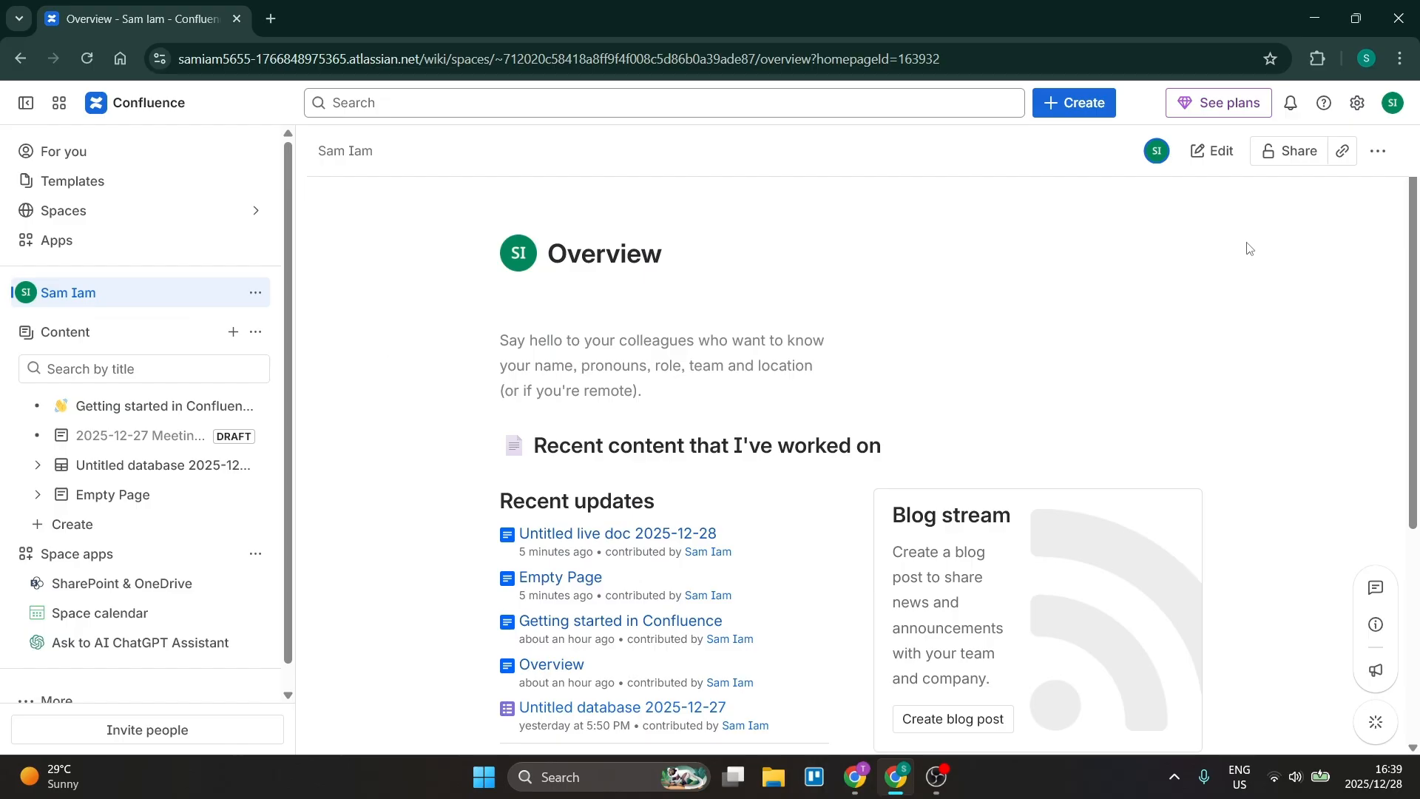
- Open the importer in Confluence administration and start a new import with Notion as the source app
left_click(1356, 108)
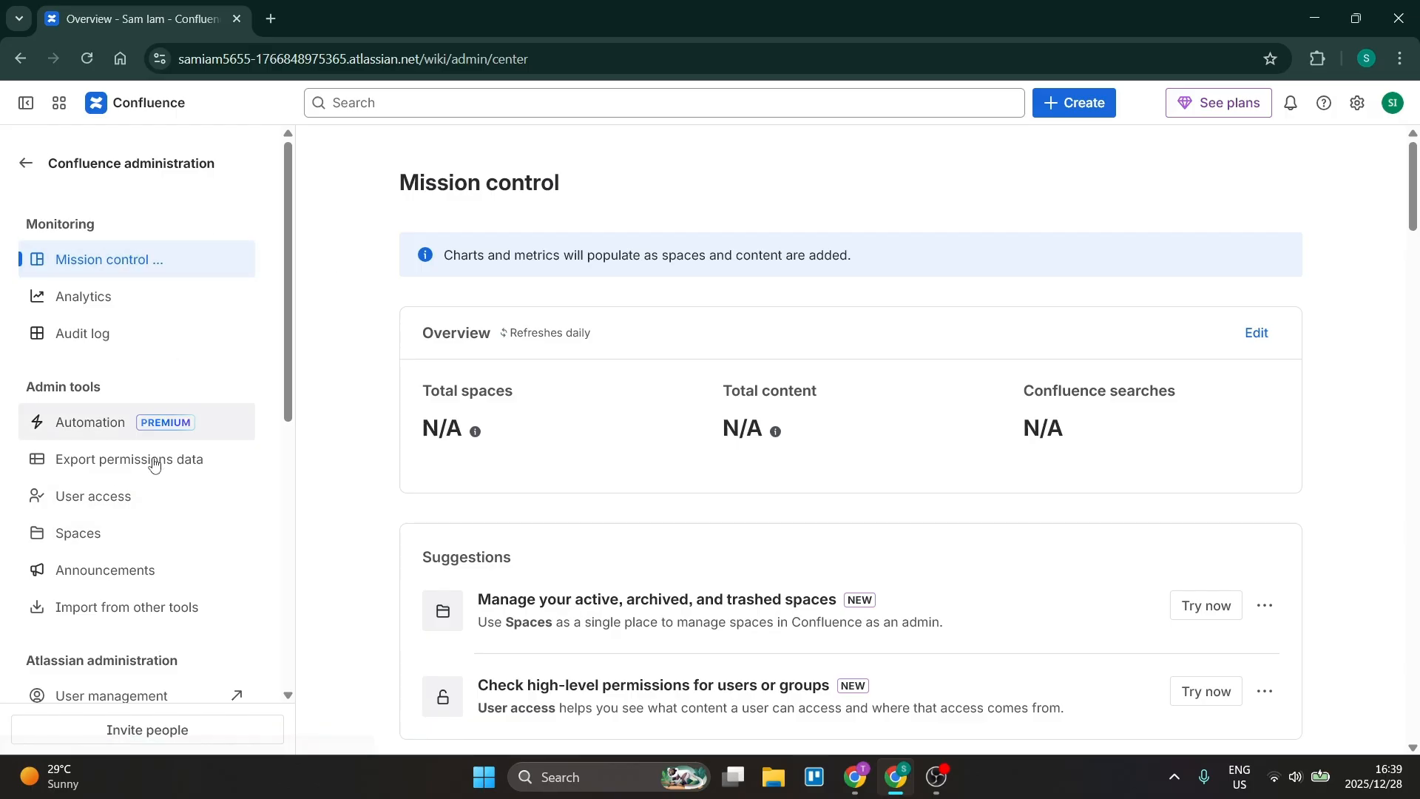
scroll(155, 348, "down", 3)
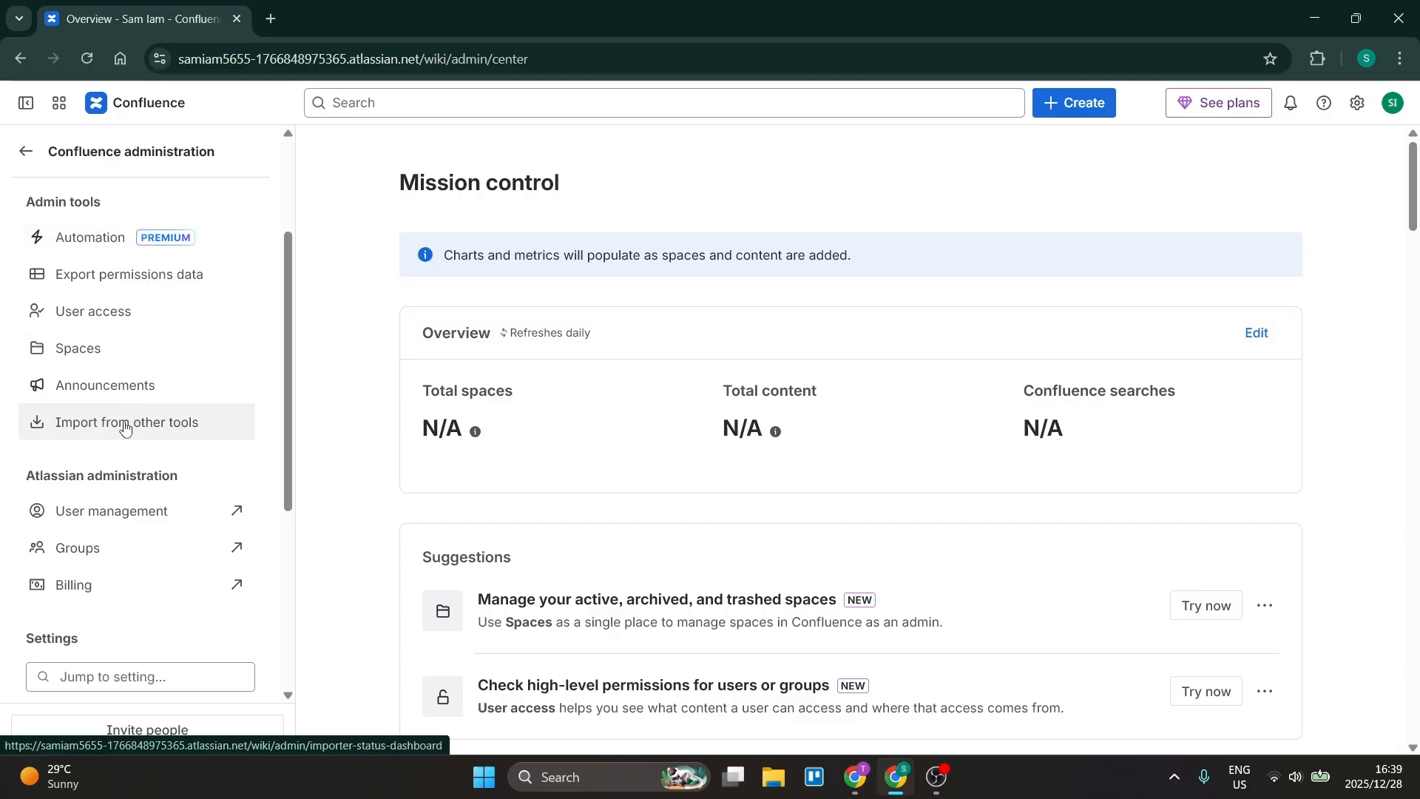
left_click(123, 428)
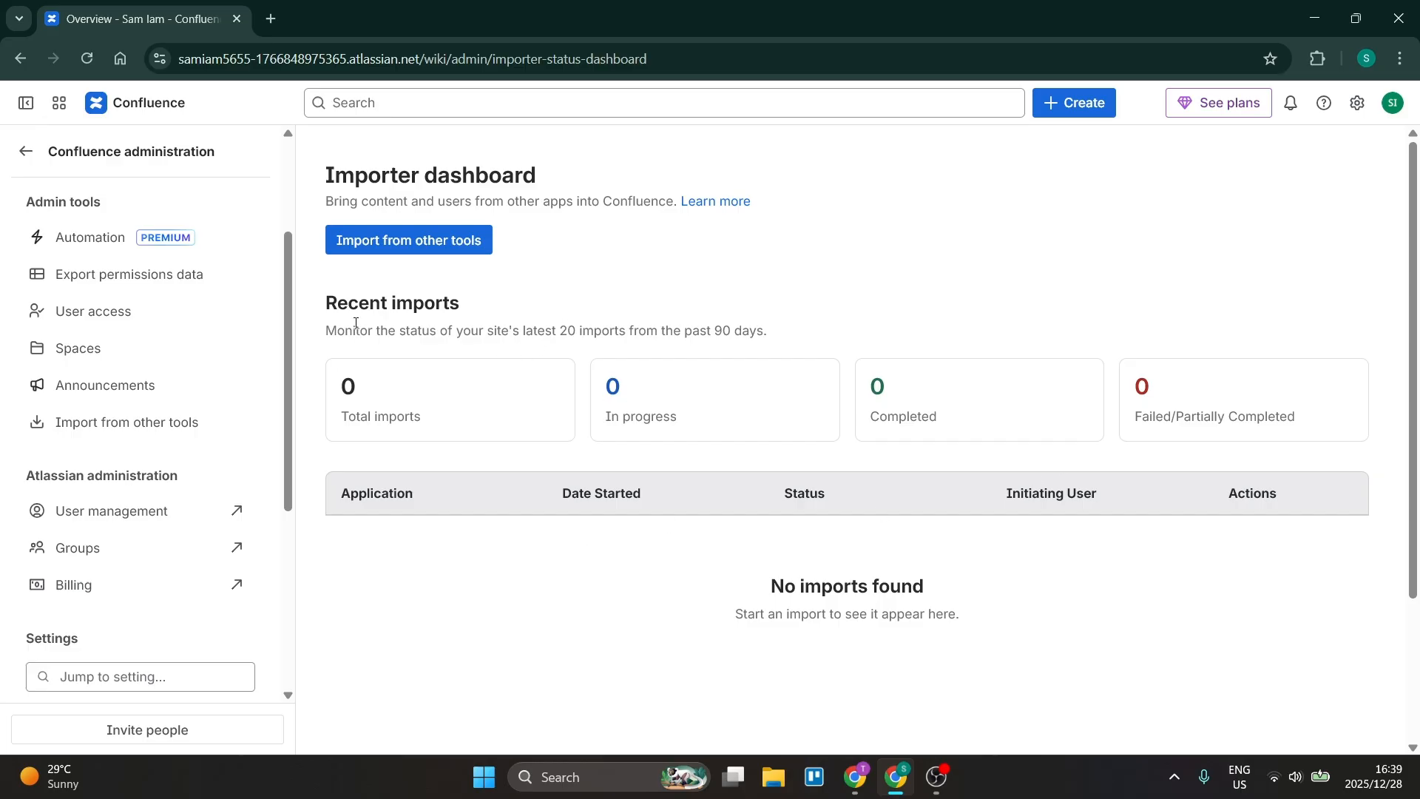
left_click(388, 246)
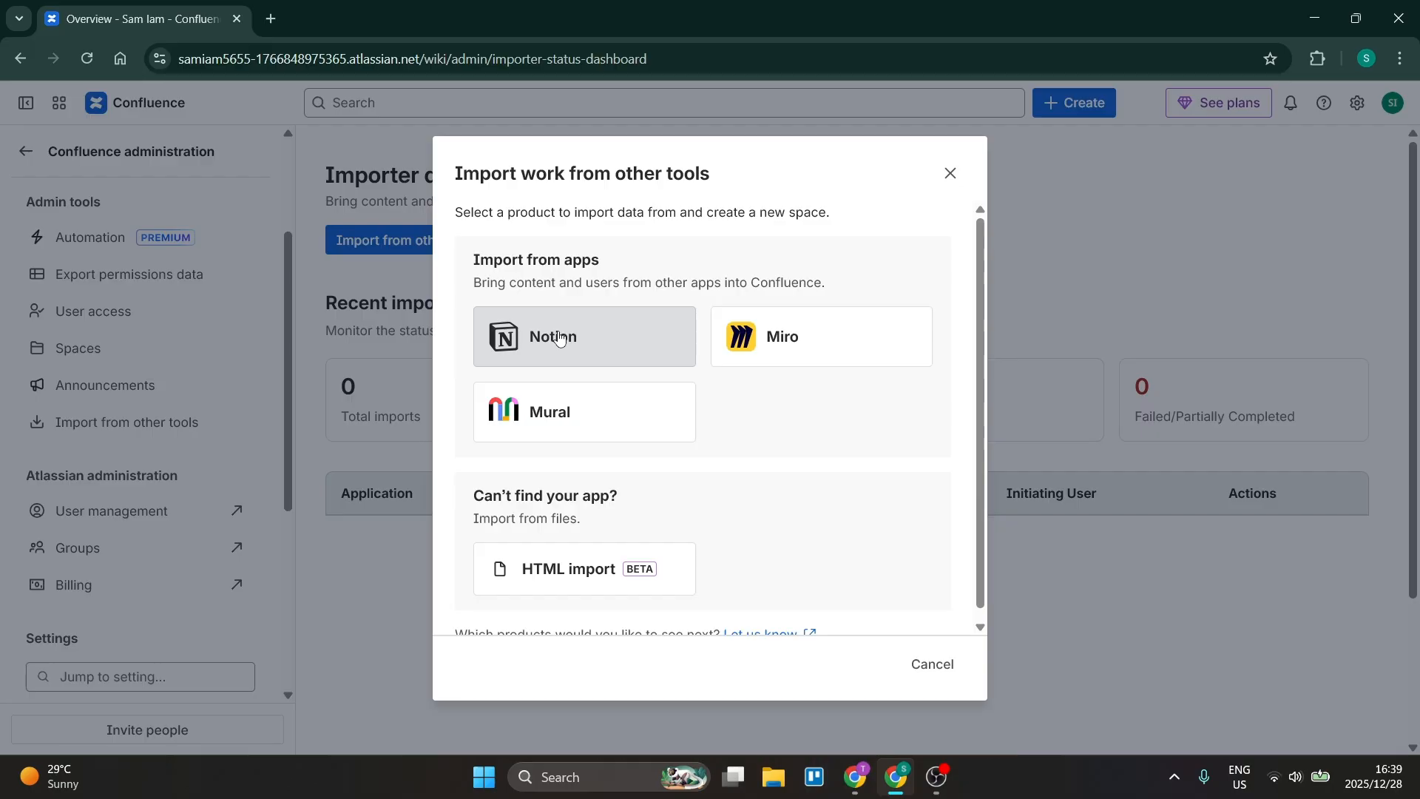
left_click(559, 338)
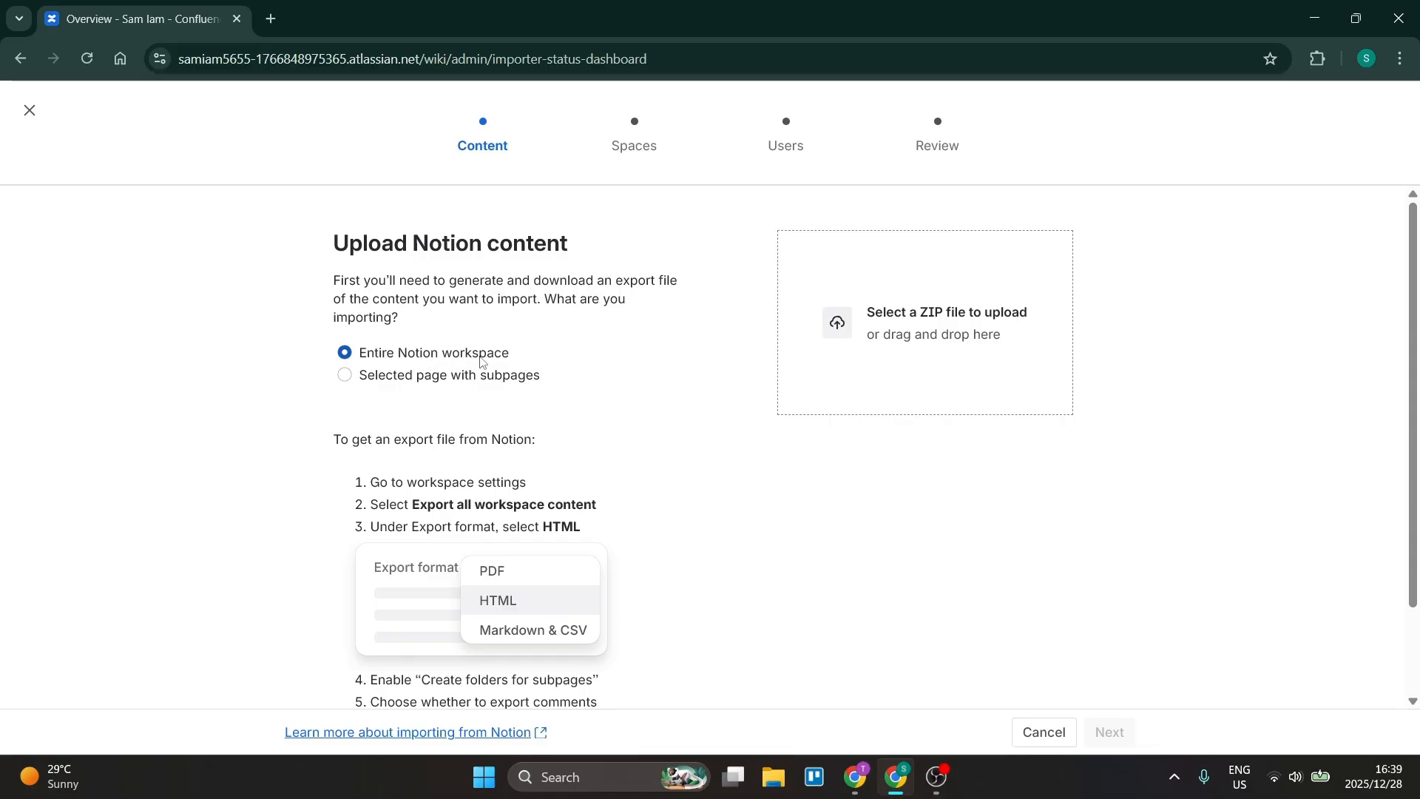
- Choose to import a selected Notion page with subpages, upload its HTML export ZIP file, and continue to the space setup
left_click(388, 382)
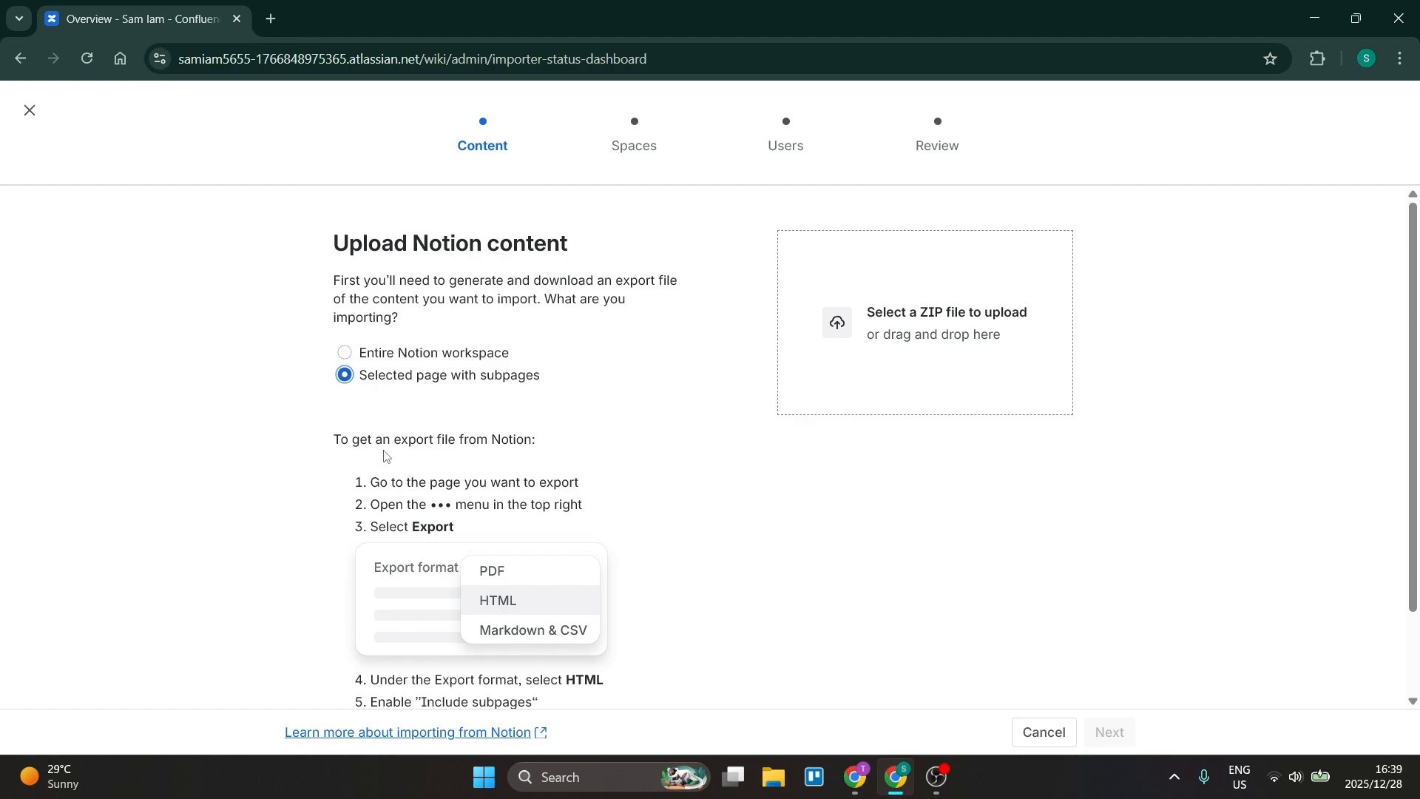
scroll(419, 456, "down", 2)
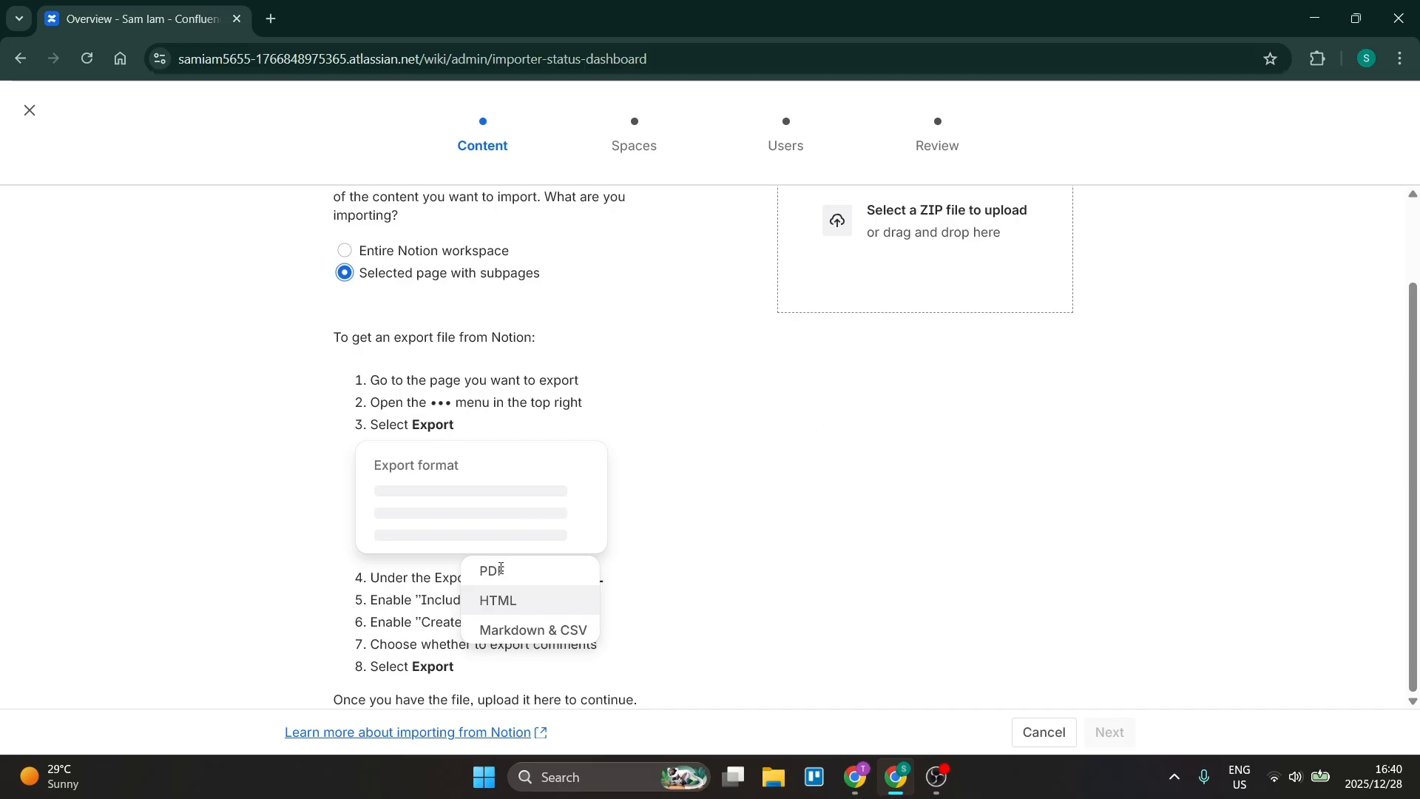
scroll(710, 574, "up", 2)
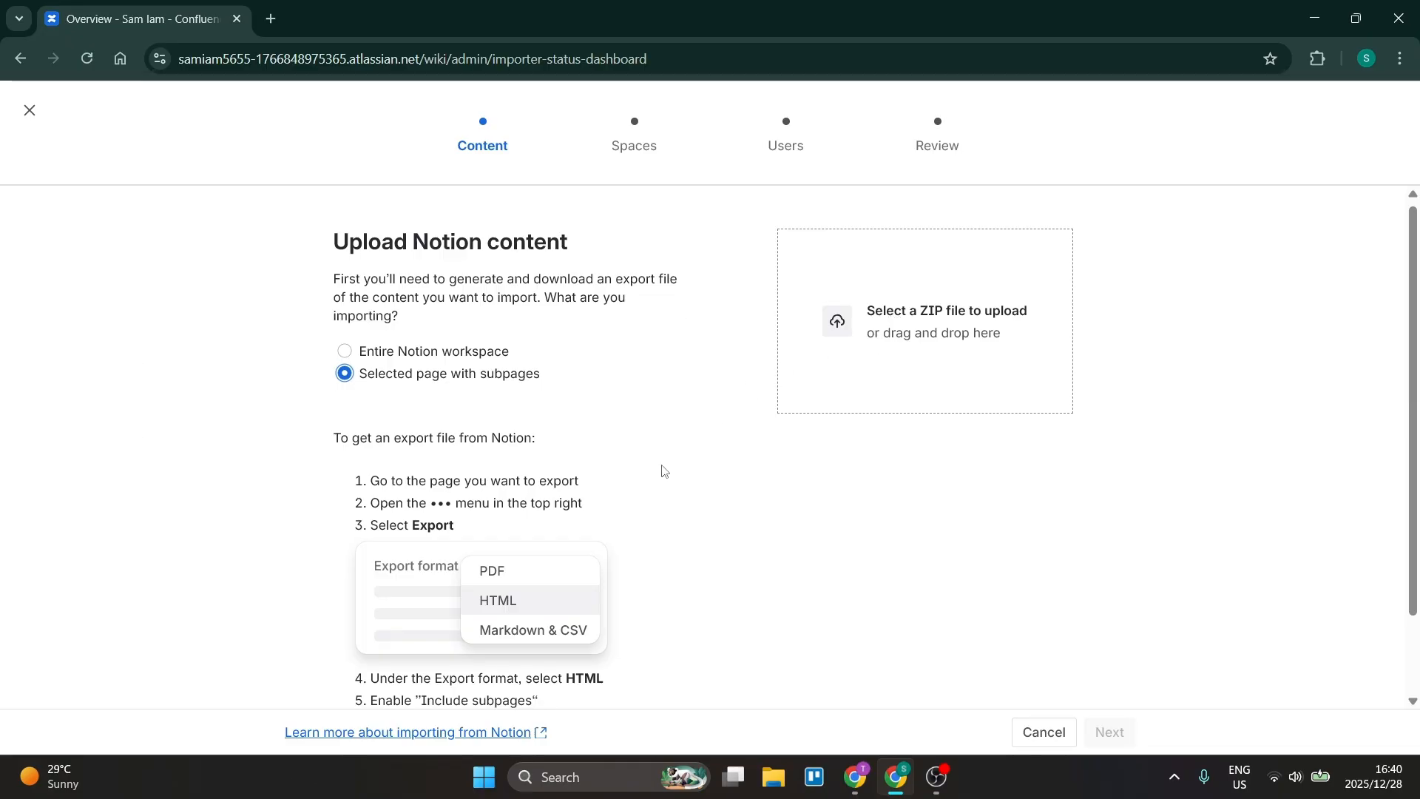
scroll(664, 473, "down", 2)
scroll(660, 516, "up", 2)
scroll(665, 522, "down", 2)
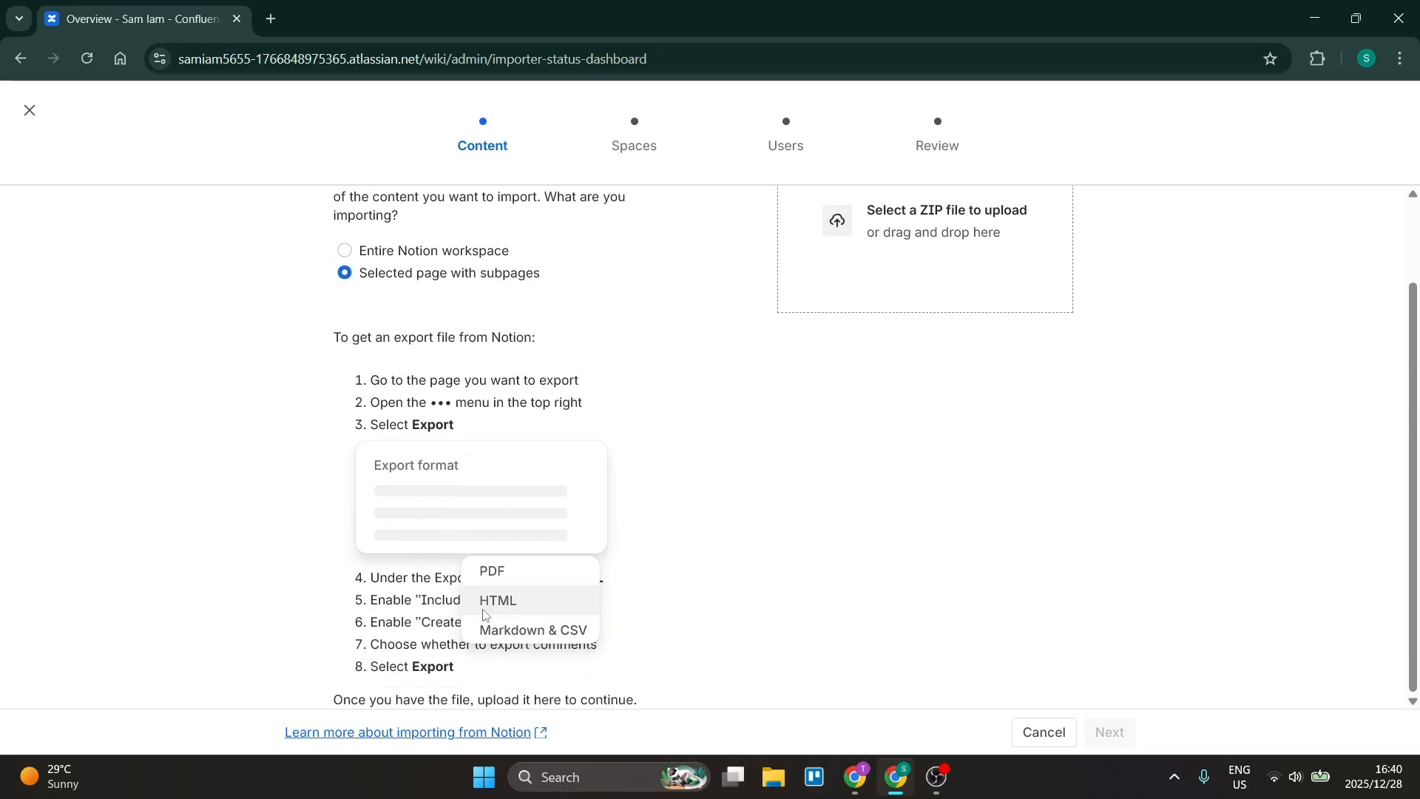
scroll(703, 444, "up", 2)
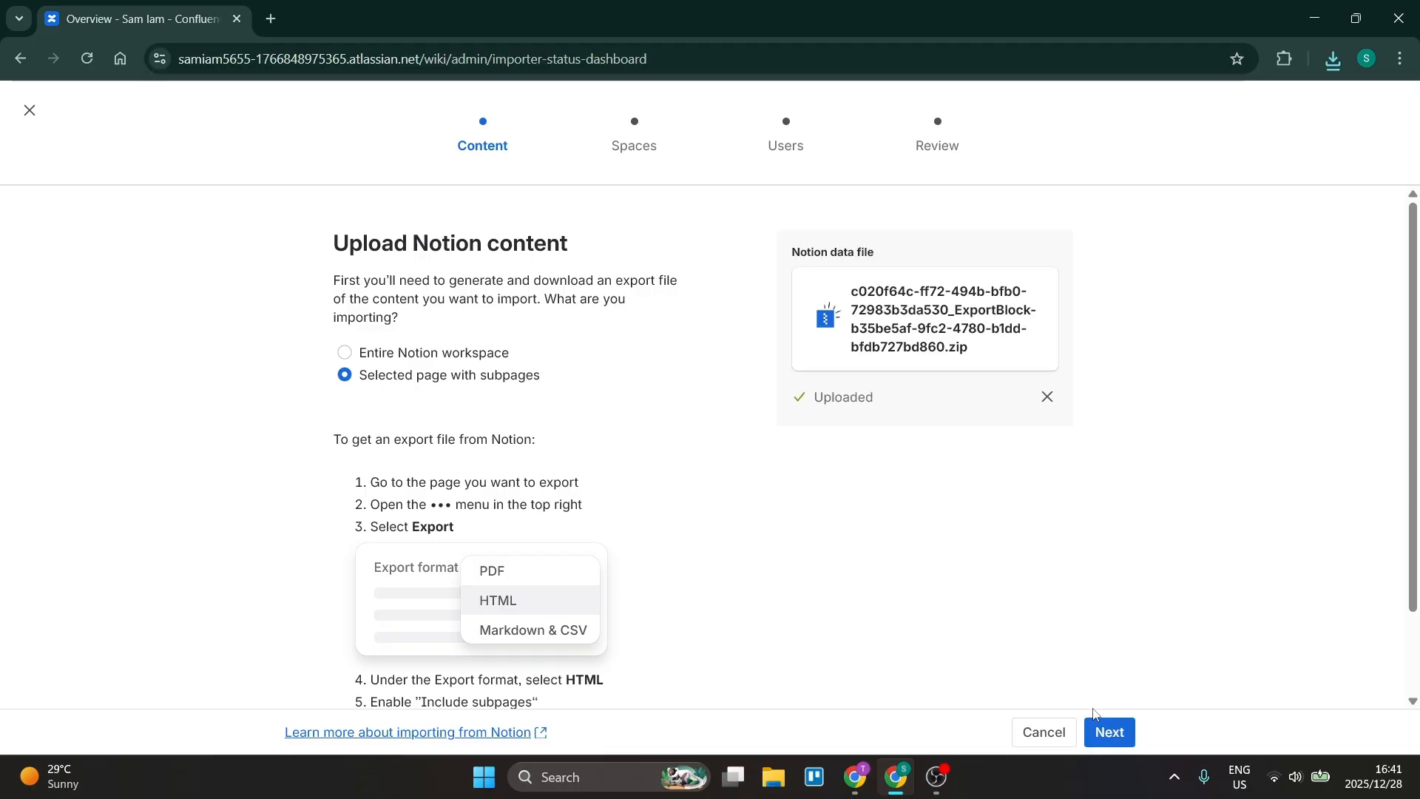
left_click(1108, 732)
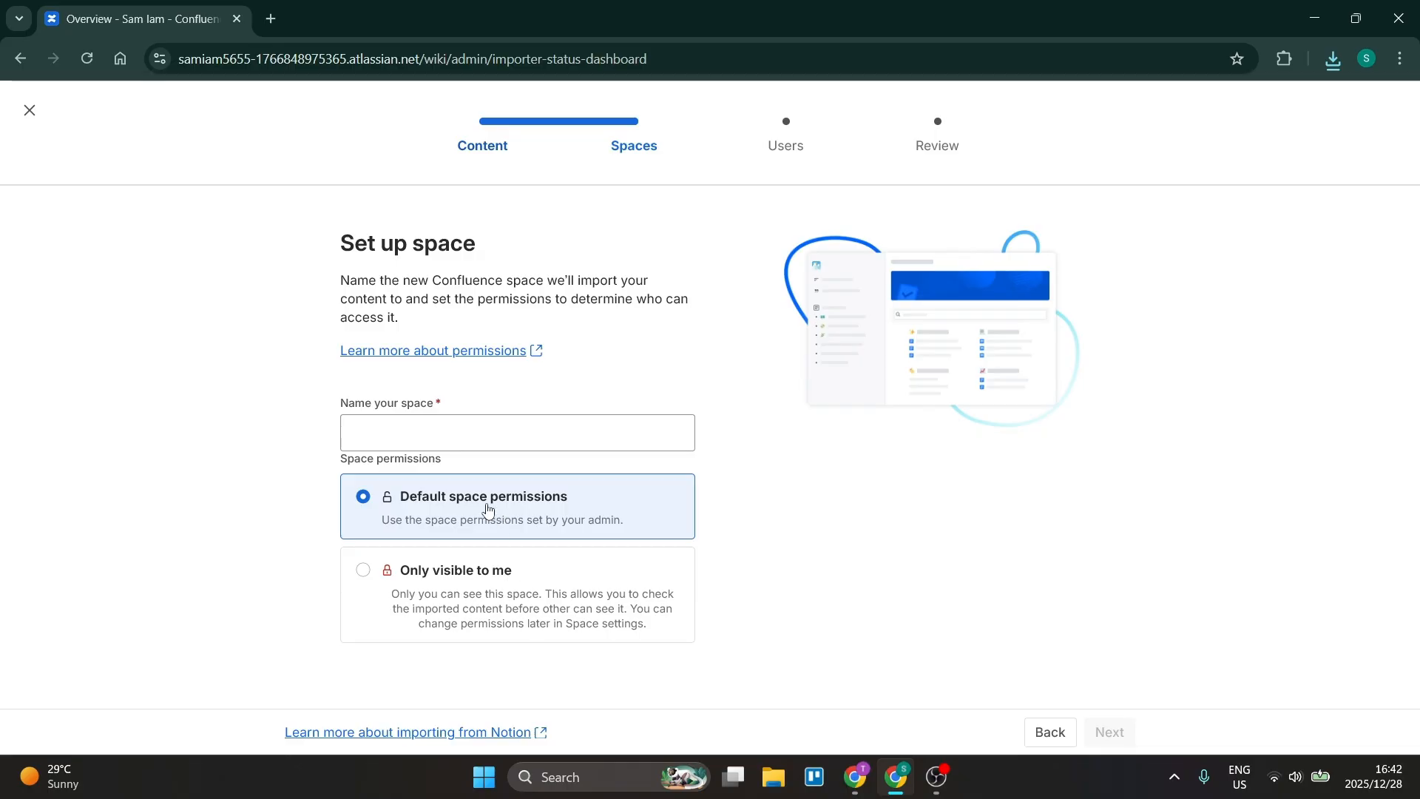
- Name the new space Notion Data, keep the default space permissions, and continue to the user transfer
left_click(479, 431)
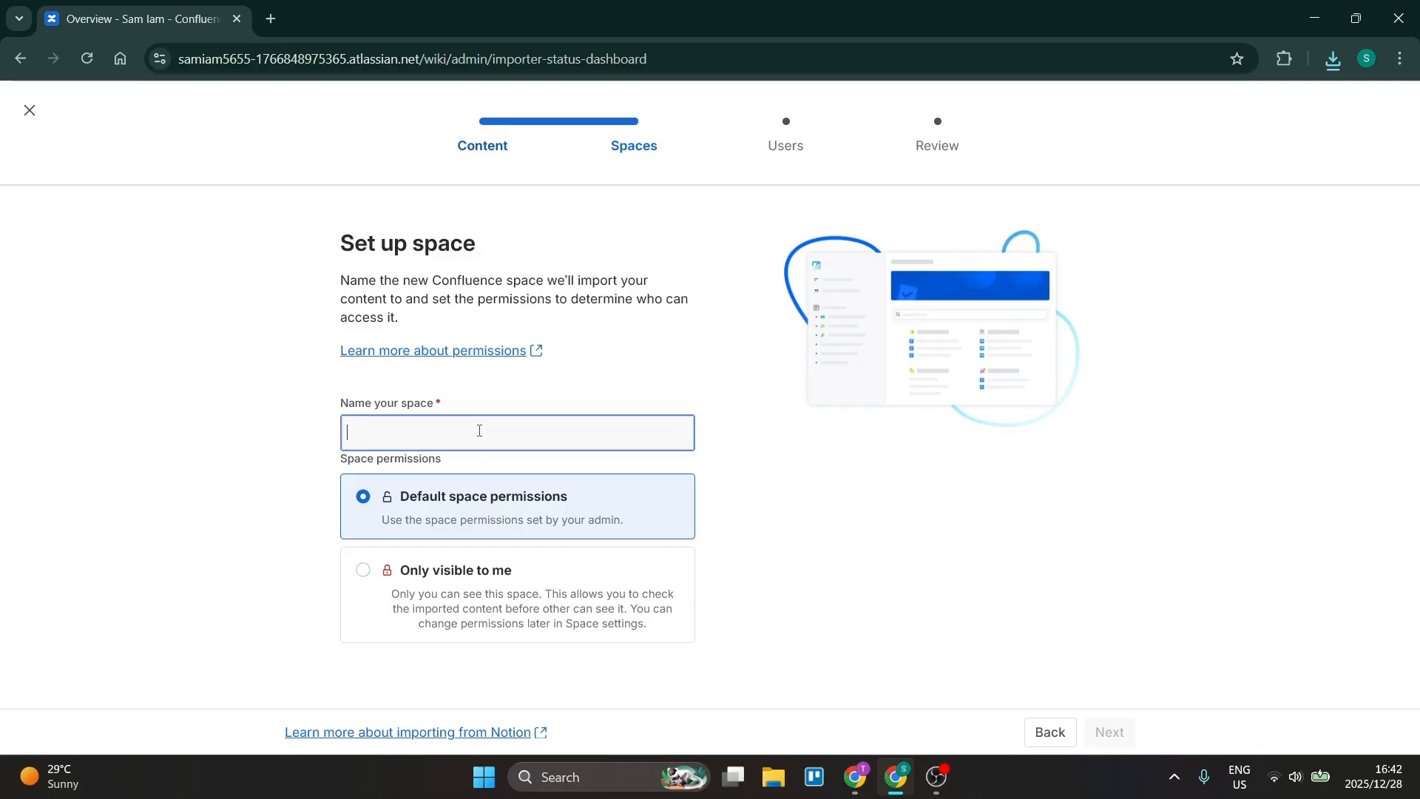
type("Notion Data")
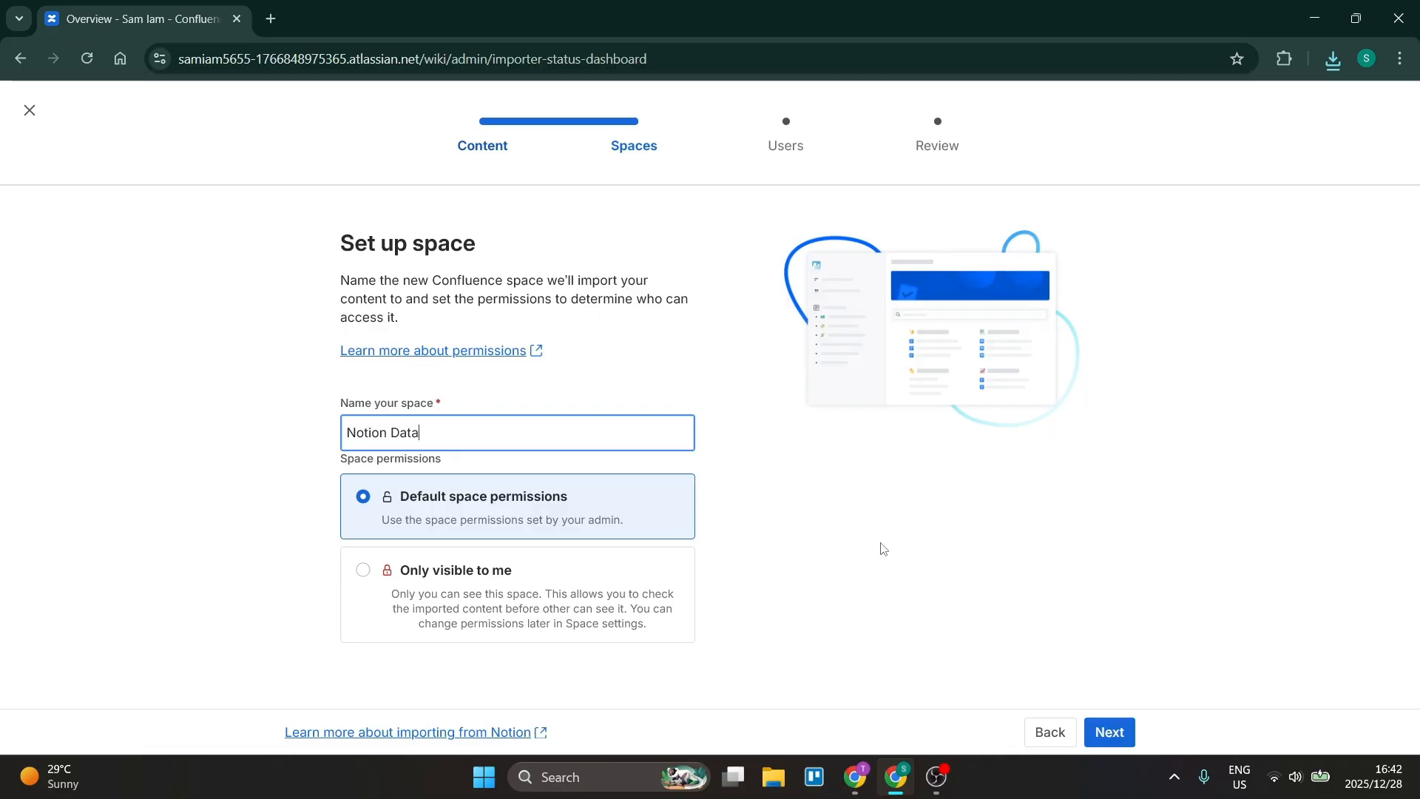
left_click(1109, 732)
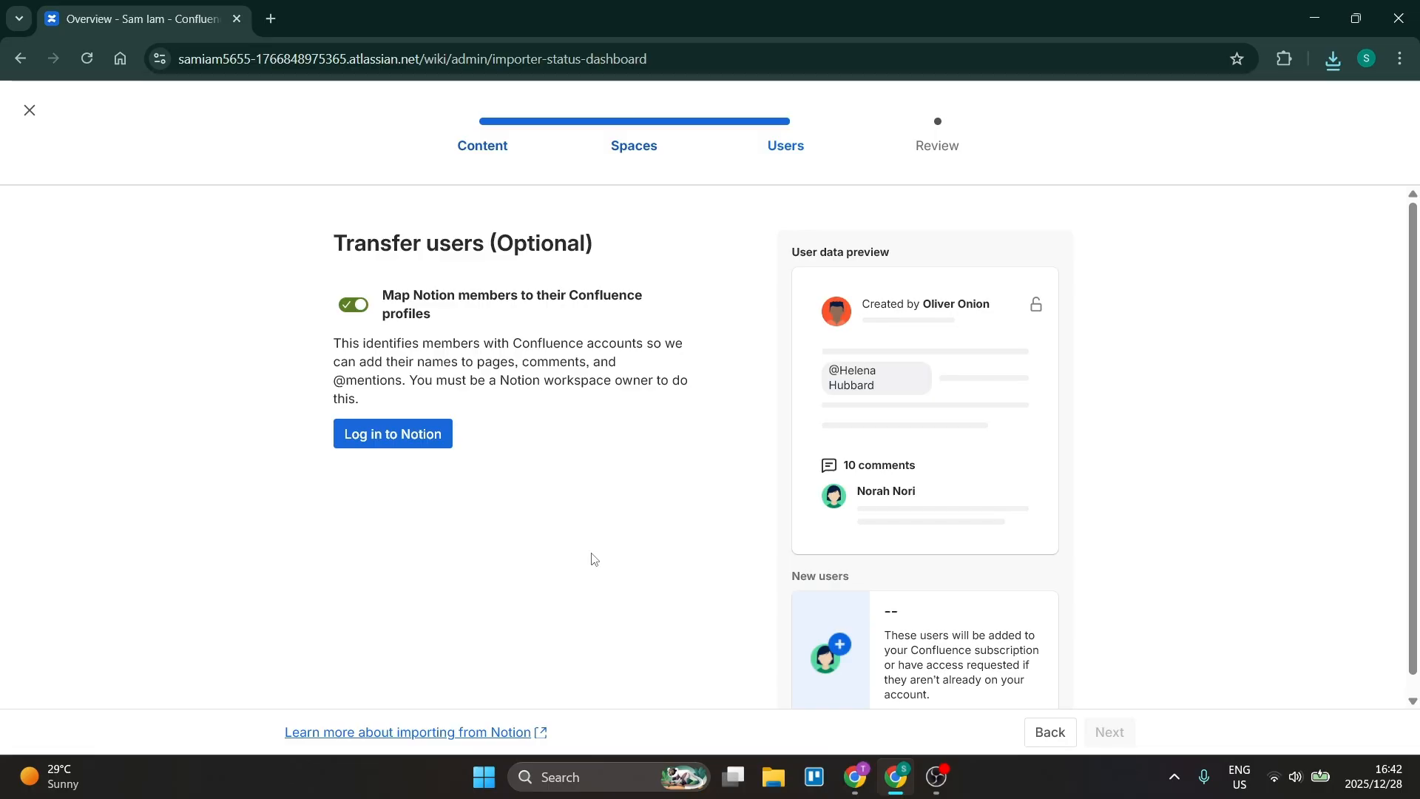
- Try to connect the Notion account for member mapping by allowing Confluence access to the workspace
left_click(395, 438)
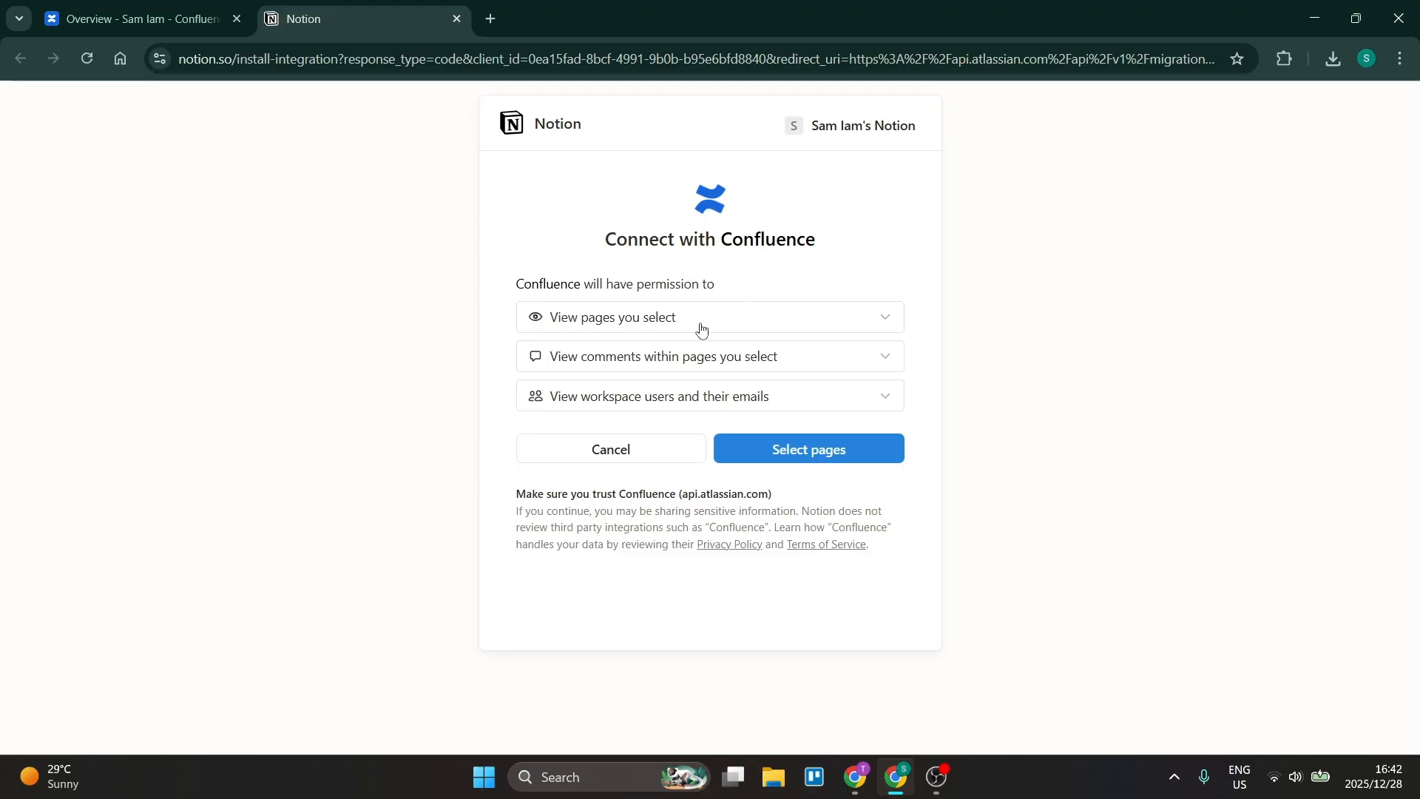
left_click(721, 320)
left_click(721, 319)
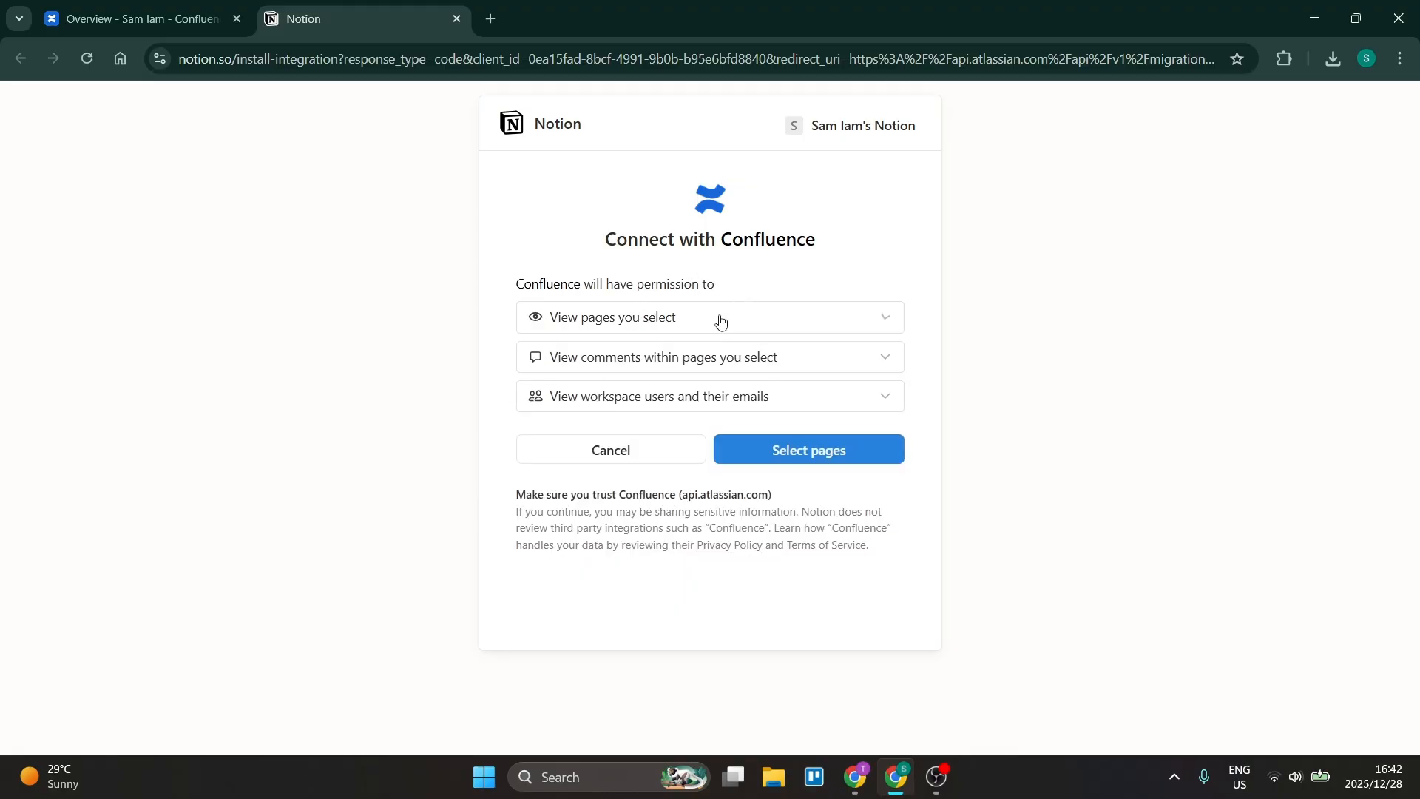
left_click(769, 450)
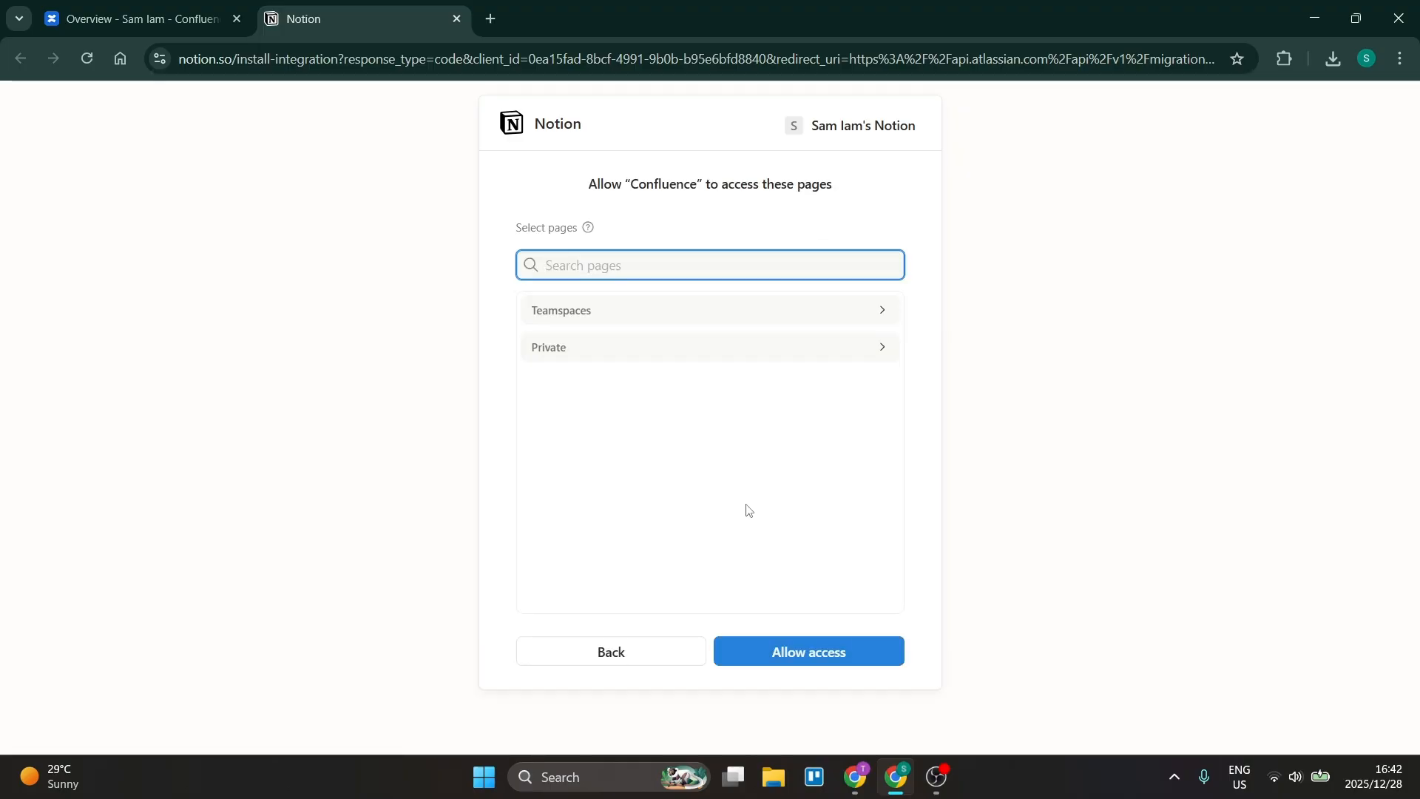
left_click(793, 649)
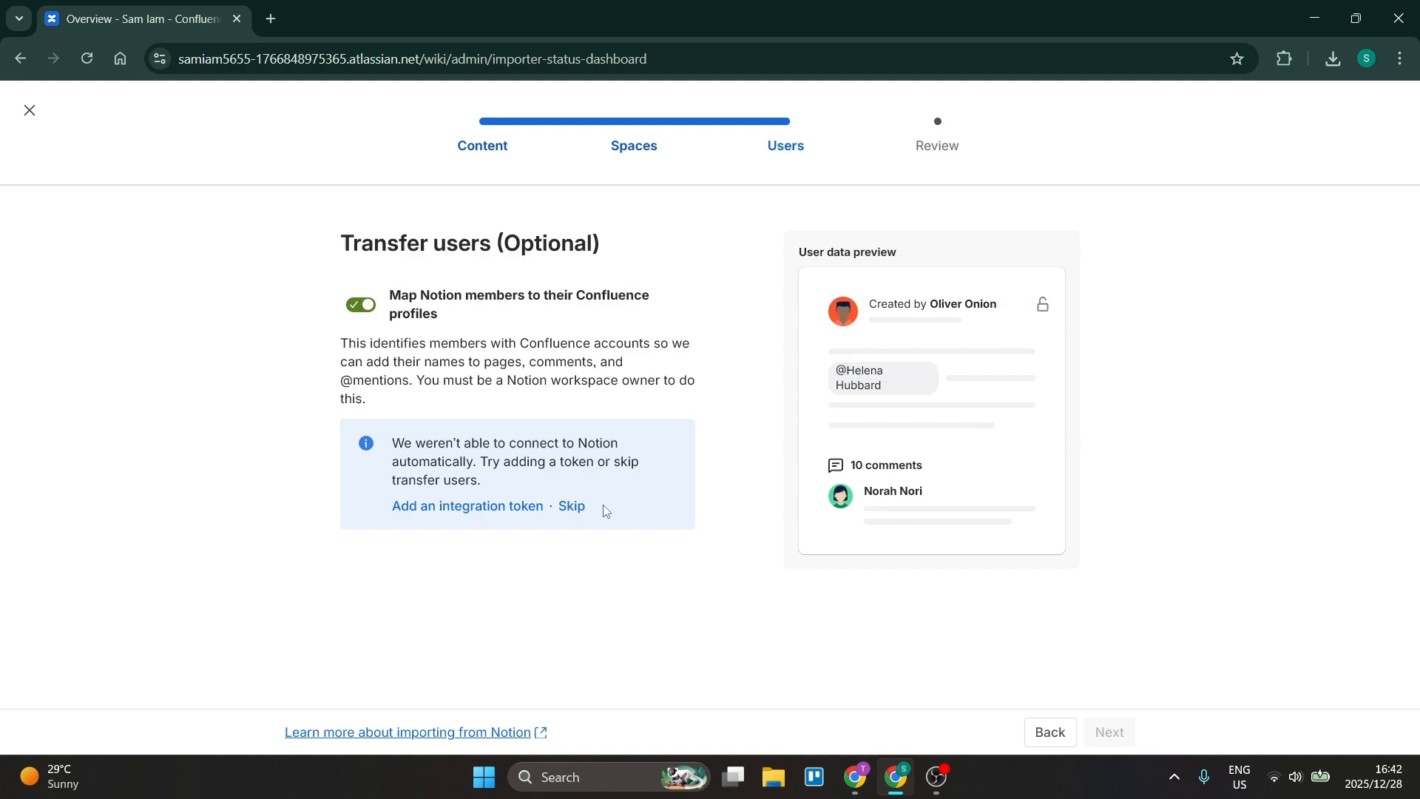
- Skip transferring Notion members, start the import from the review summary, and dismiss the progress notification
left_click(572, 506)
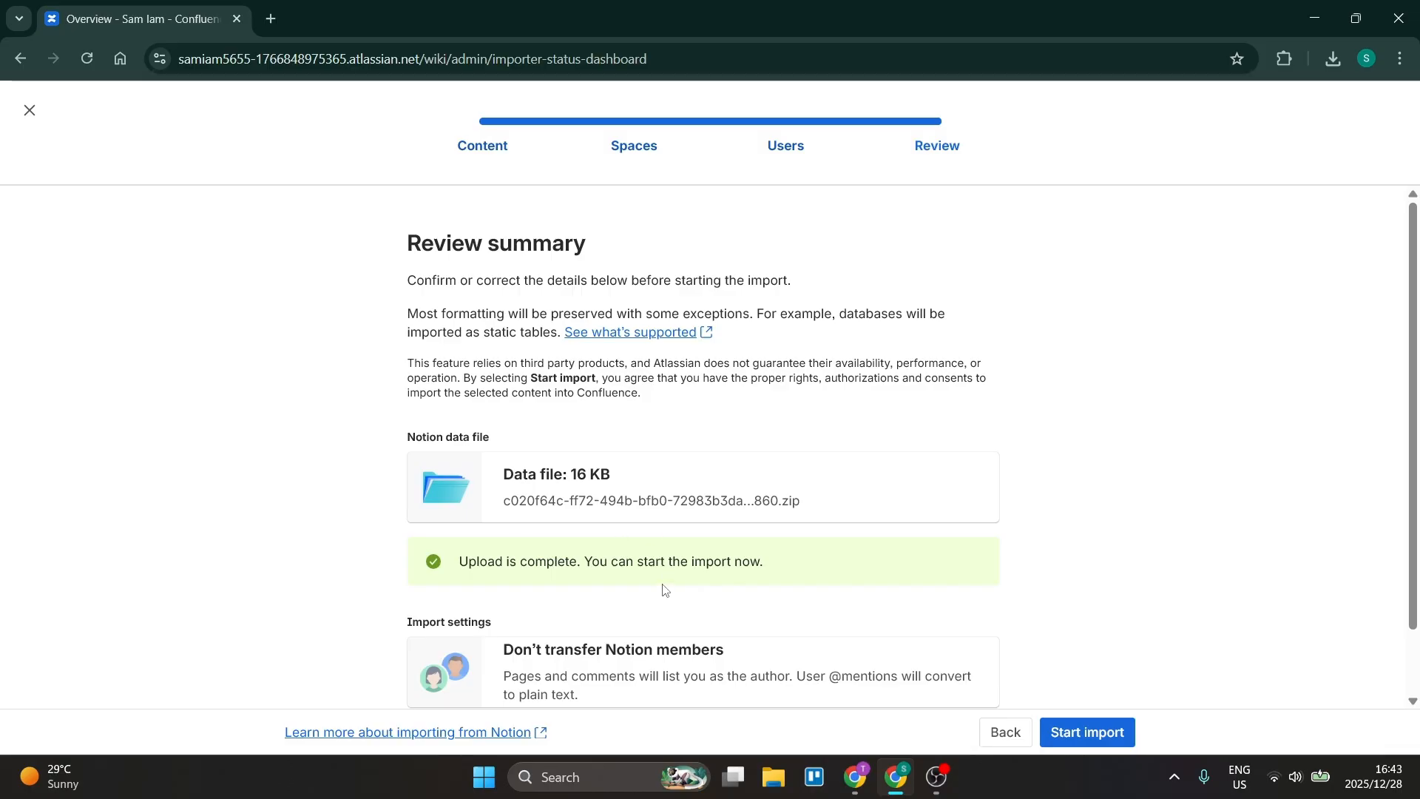
scroll(665, 590, "down", 1)
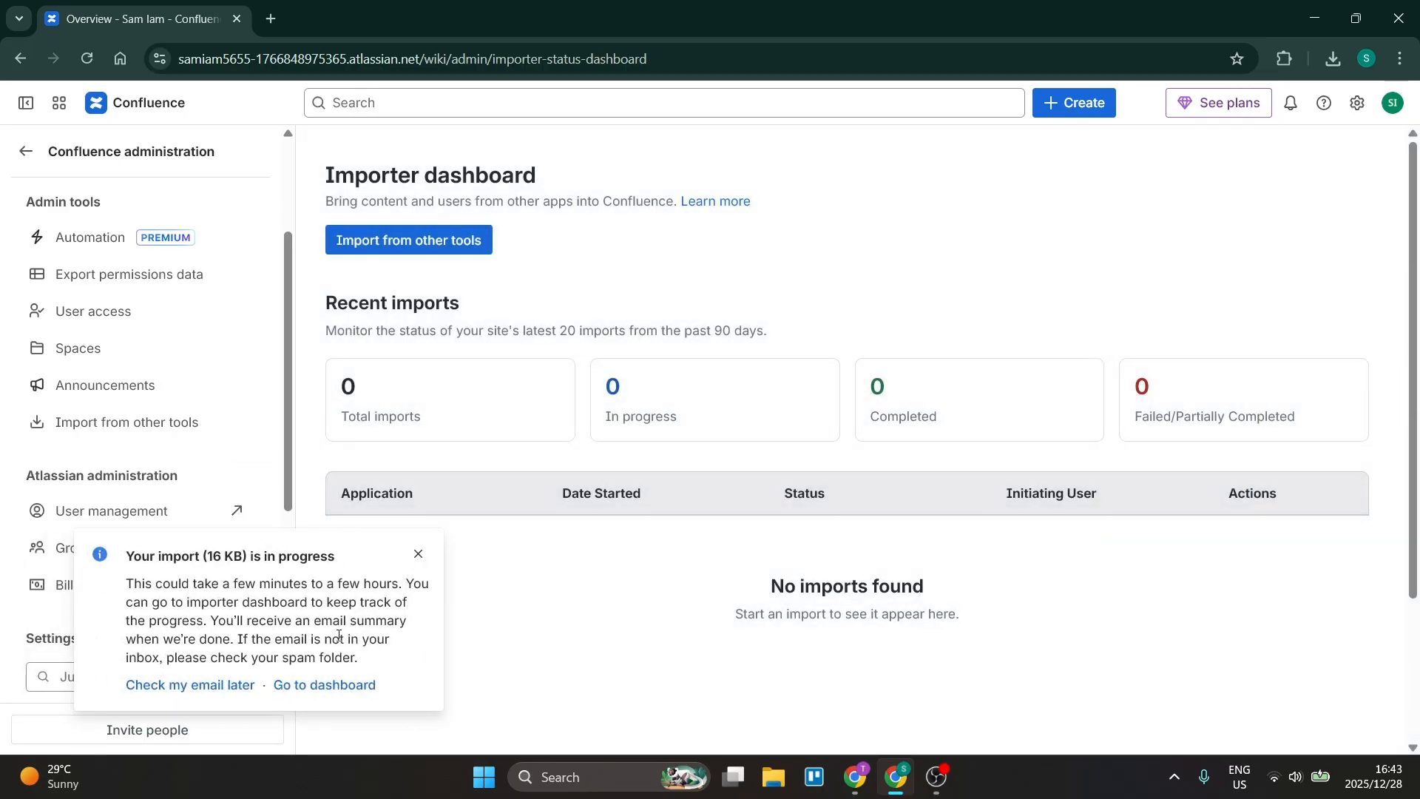
left_click(419, 555)
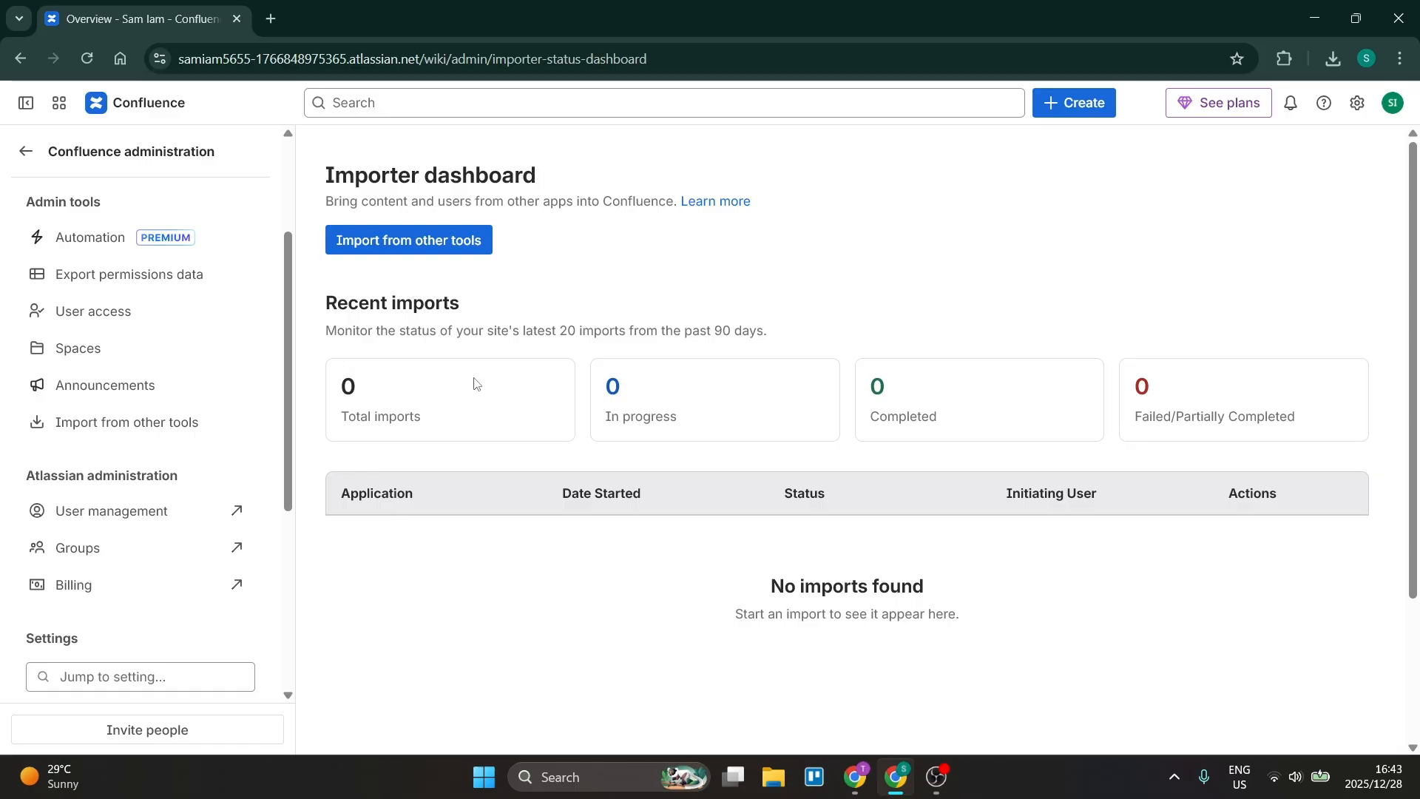
- Leave the administration area and open the imported Notion Data space from the list of all spaces
left_click(26, 153)
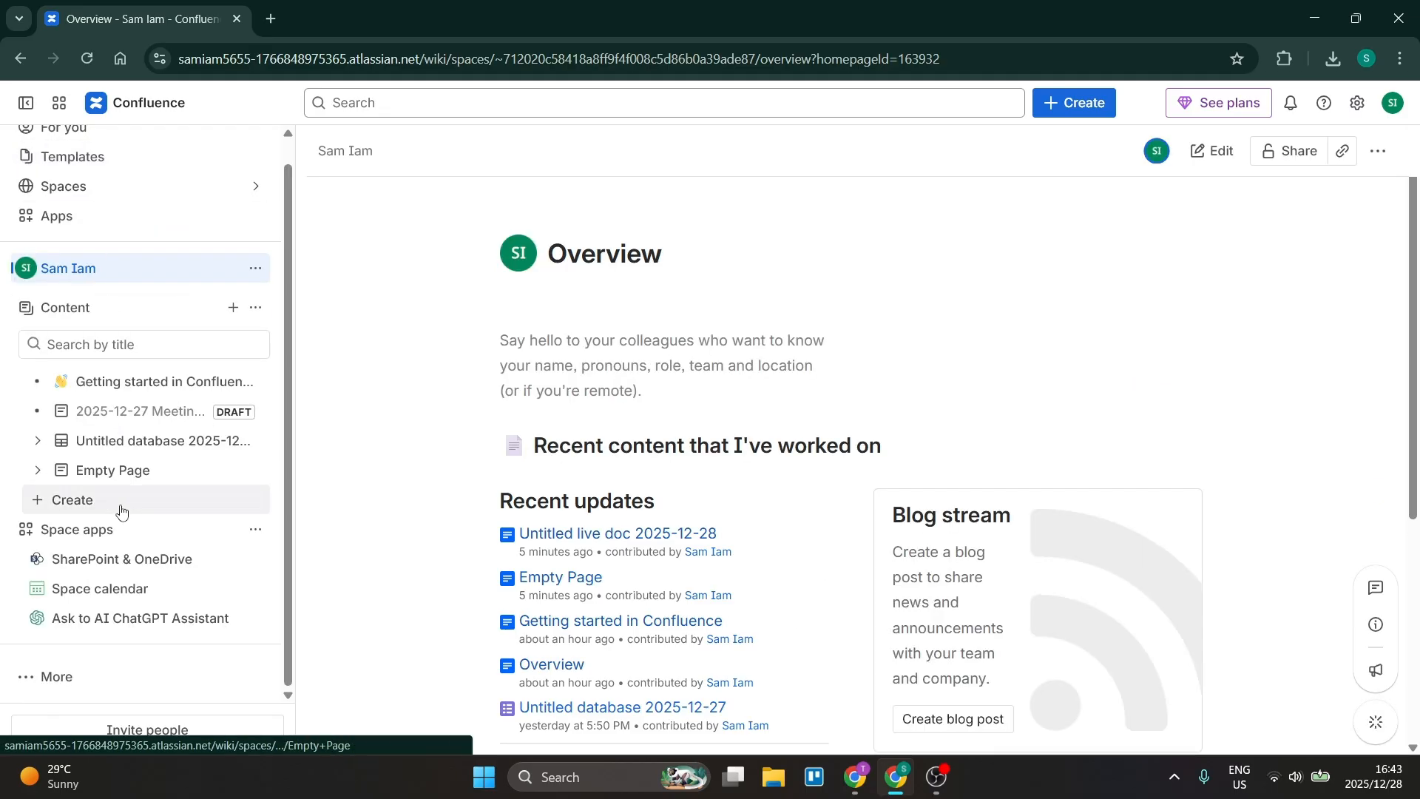
scroll(118, 548, "up", 1)
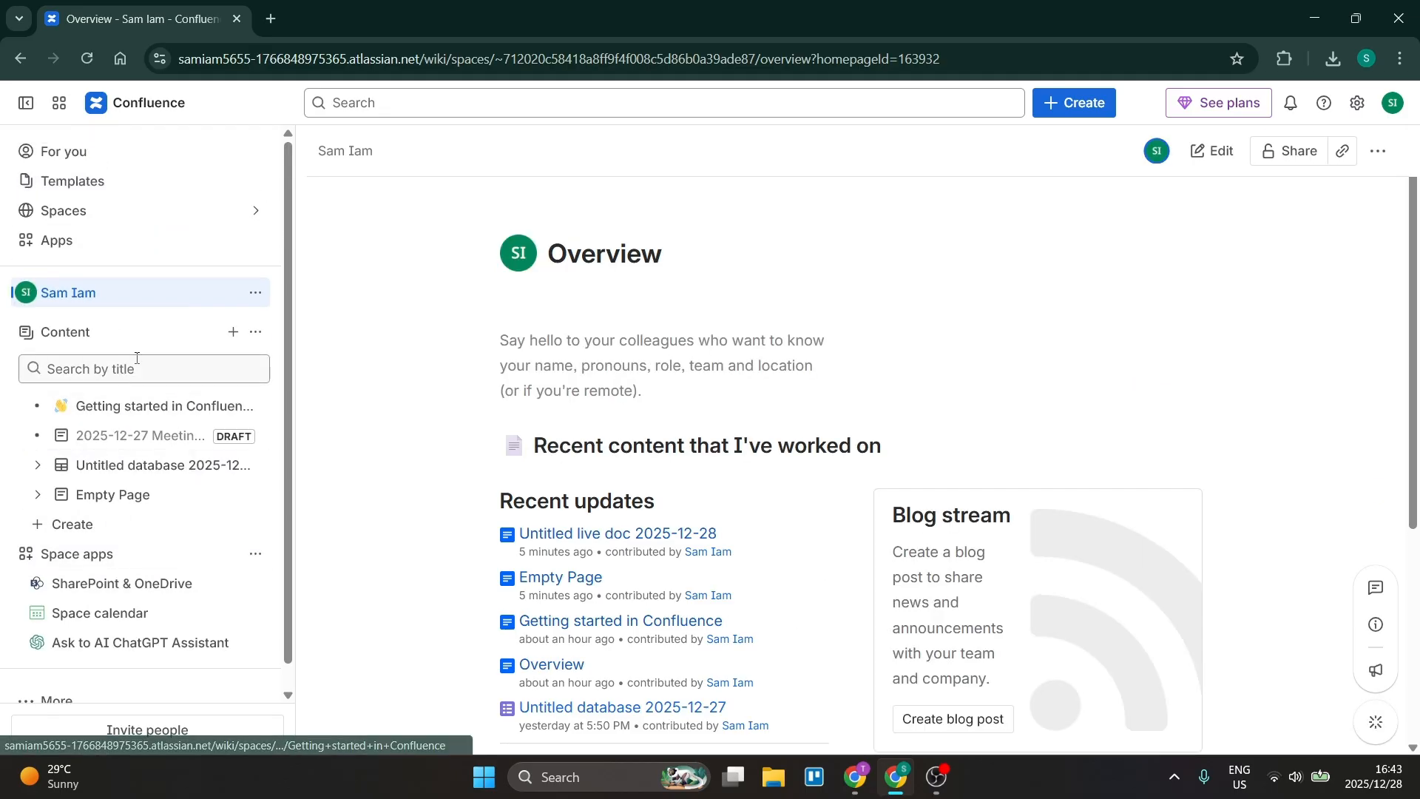
left_click(137, 216)
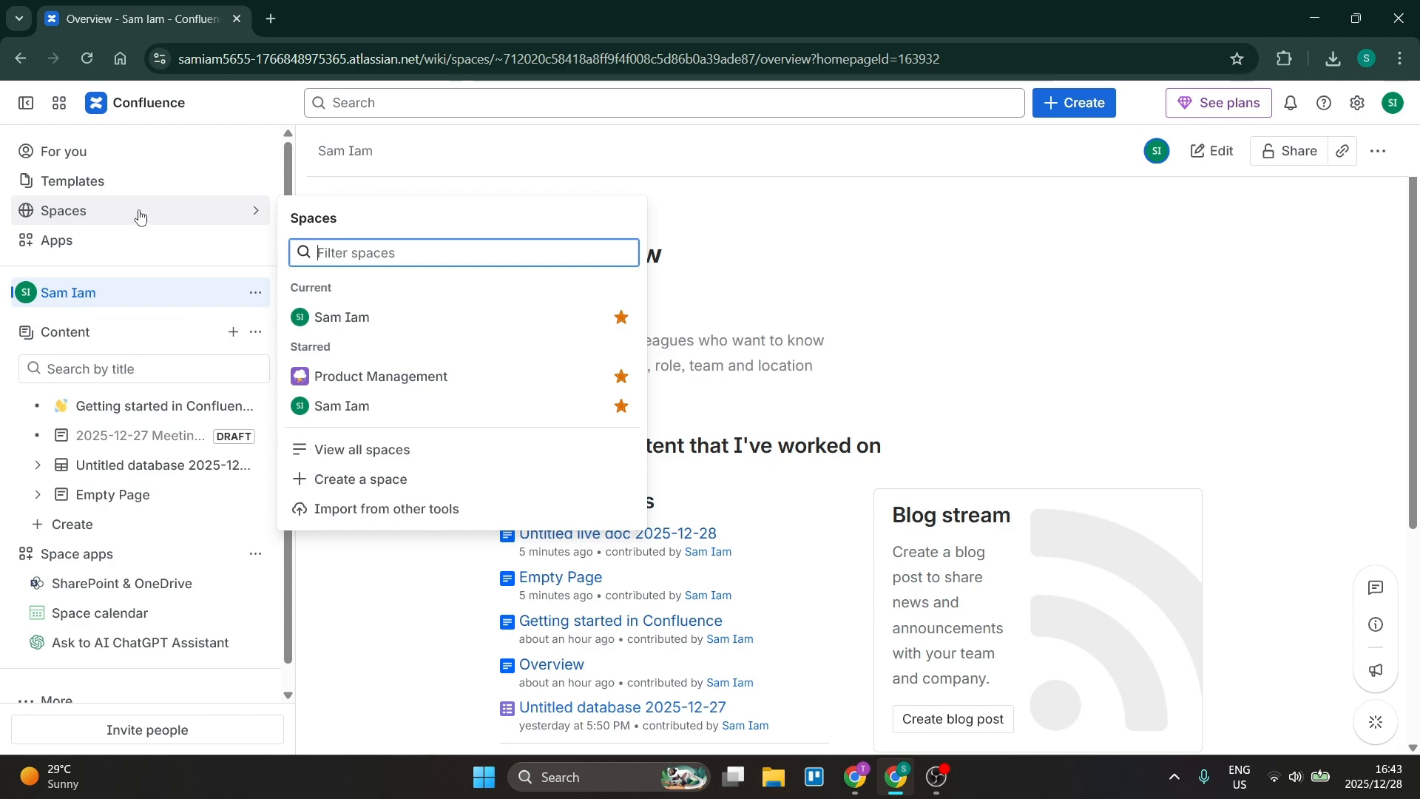
left_click(140, 216)
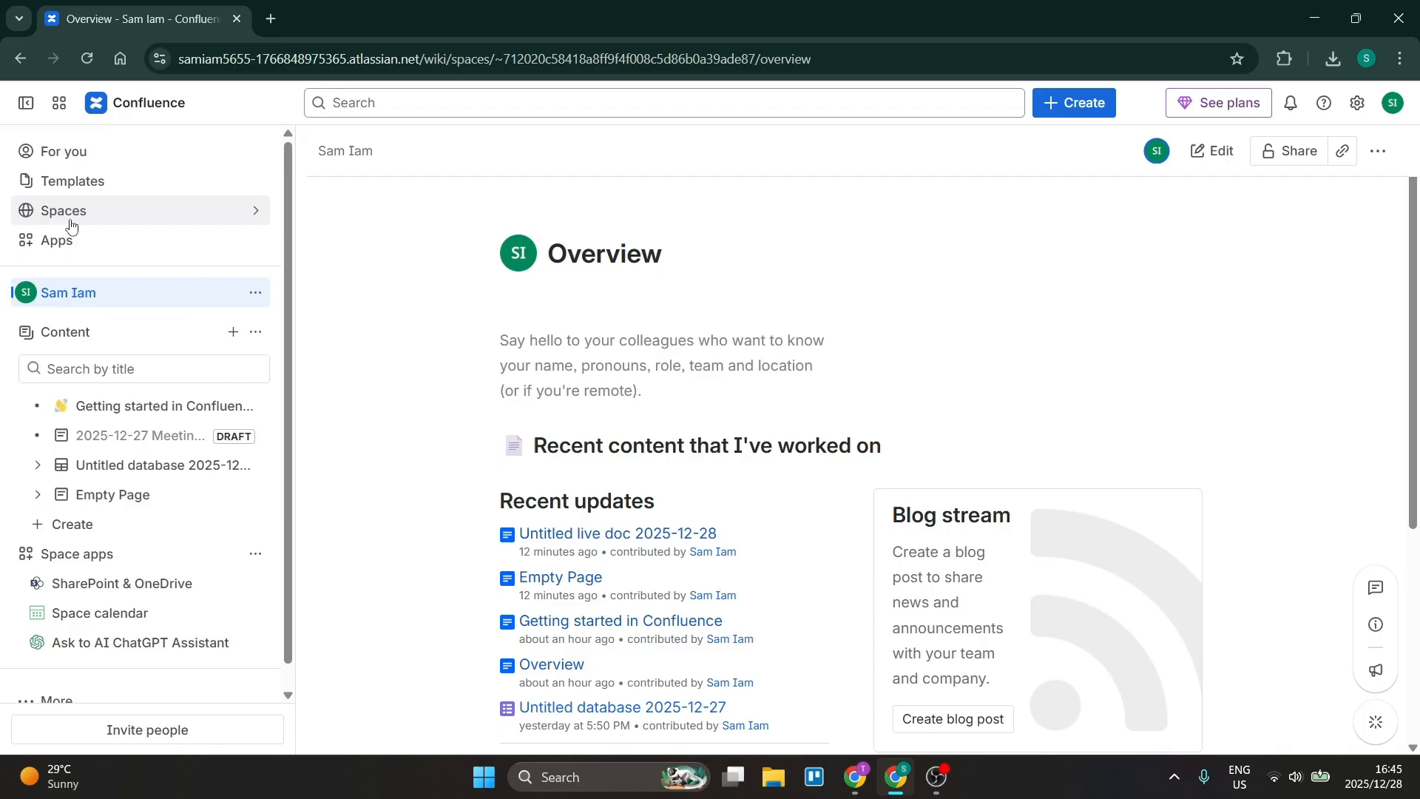
left_click(194, 218)
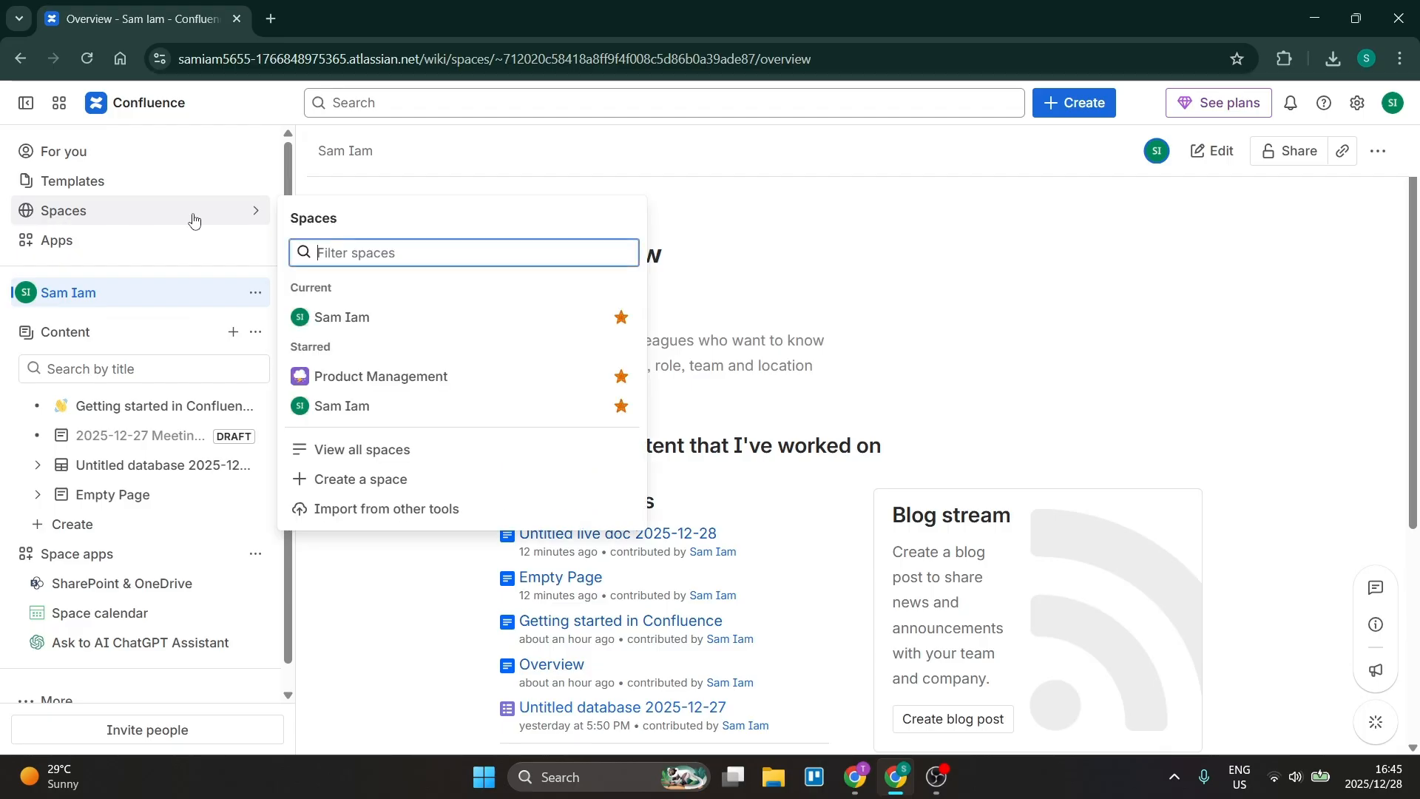
left_click(380, 449)
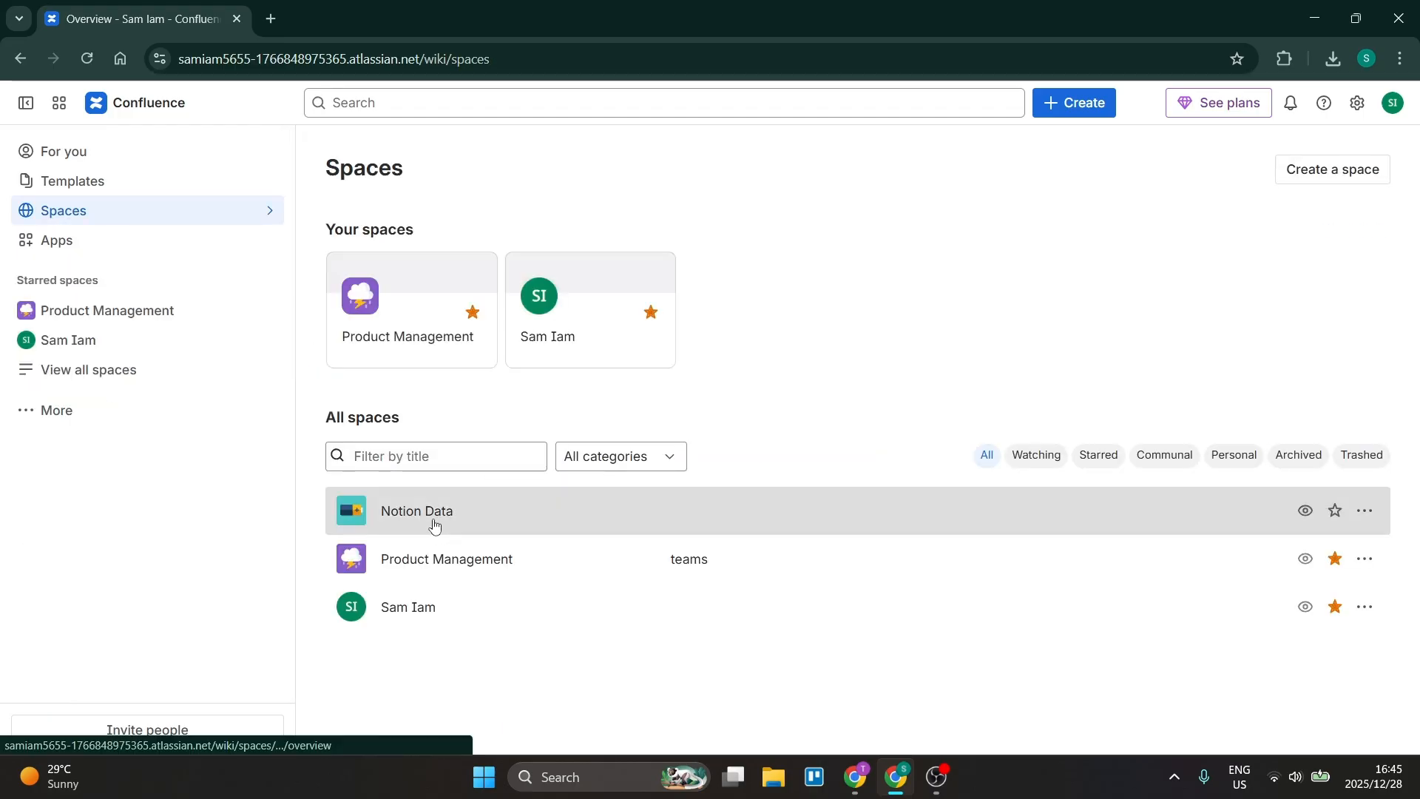
left_click(433, 522)
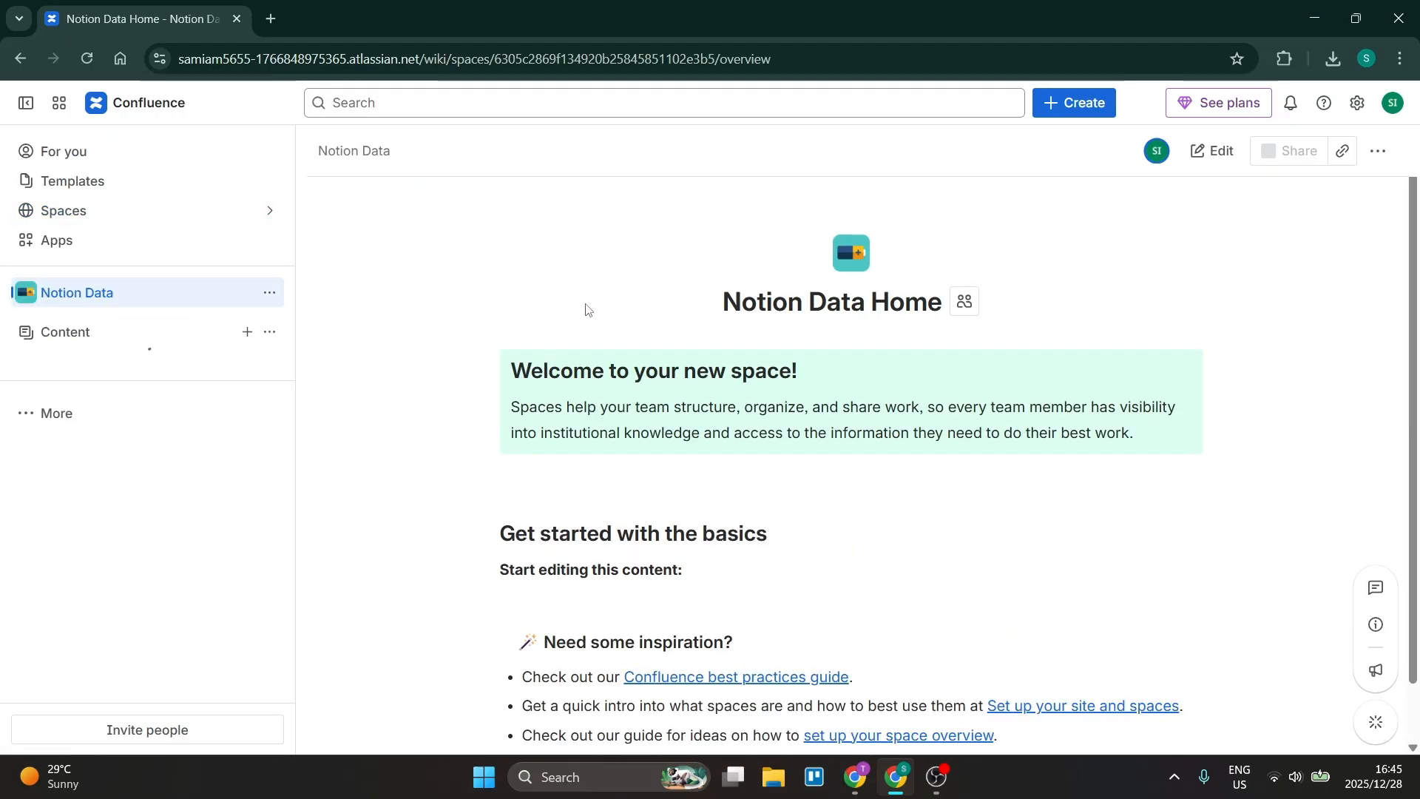